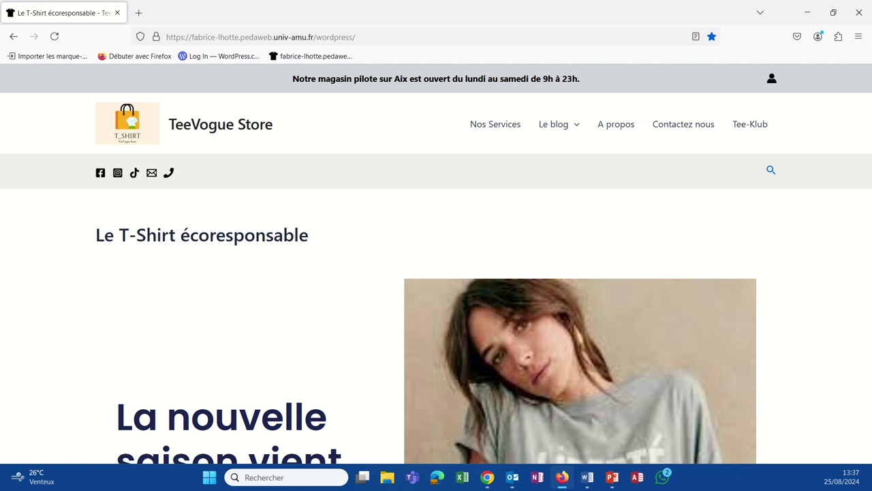
# Step: Switch to the WordPress dashboard in Chrome and open the page for adding a new extension
pyautogui.moveTo(567, 488)
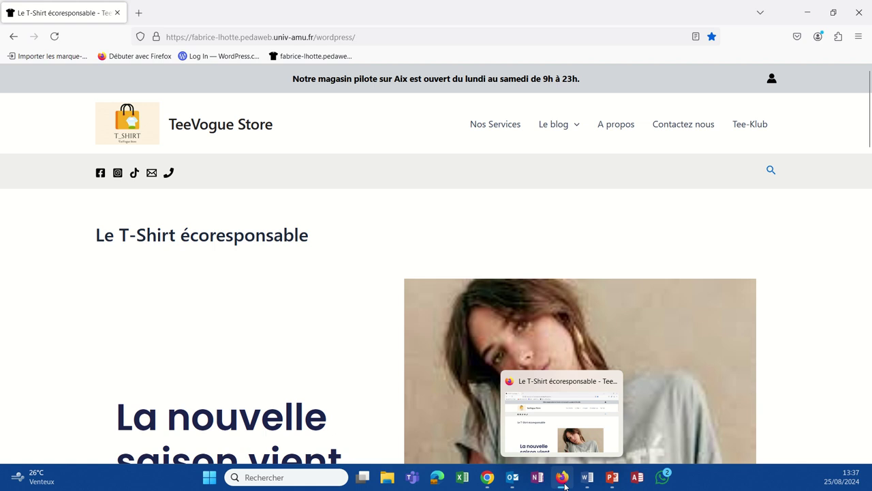
pyautogui.click(492, 484)
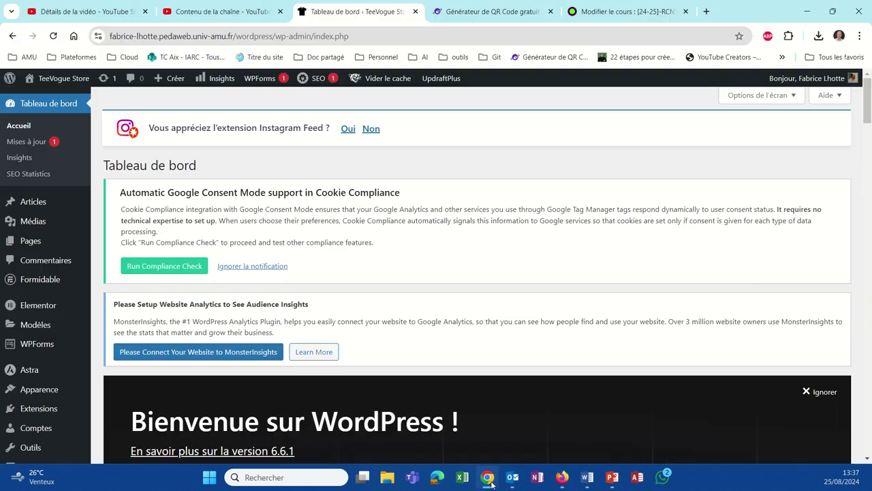
pyautogui.moveTo(43, 412)
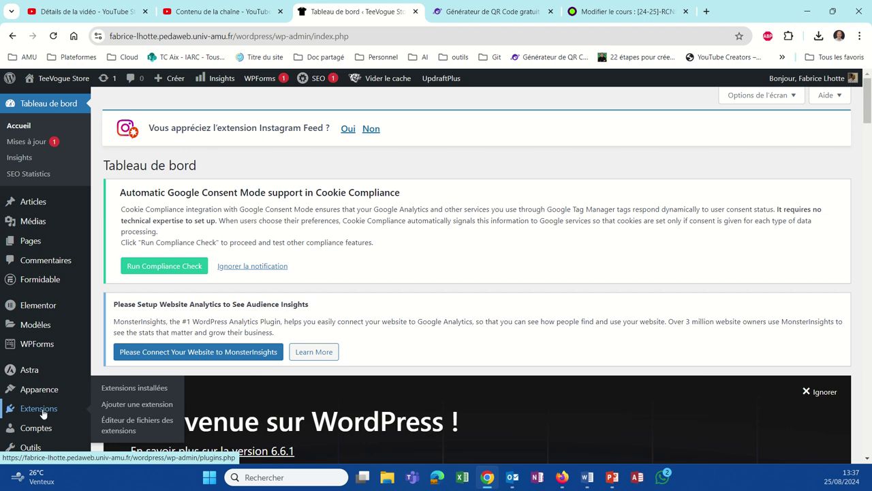
pyautogui.click(42, 413)
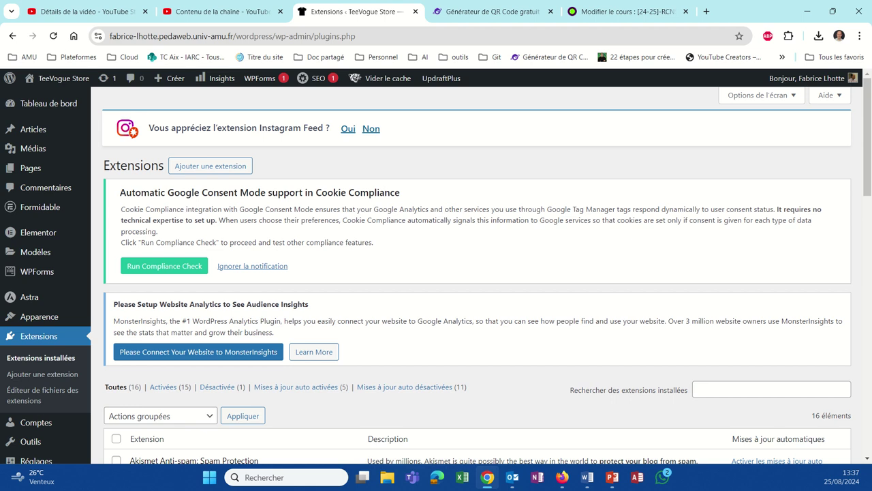
pyautogui.hotkey('alt', 'Tab')
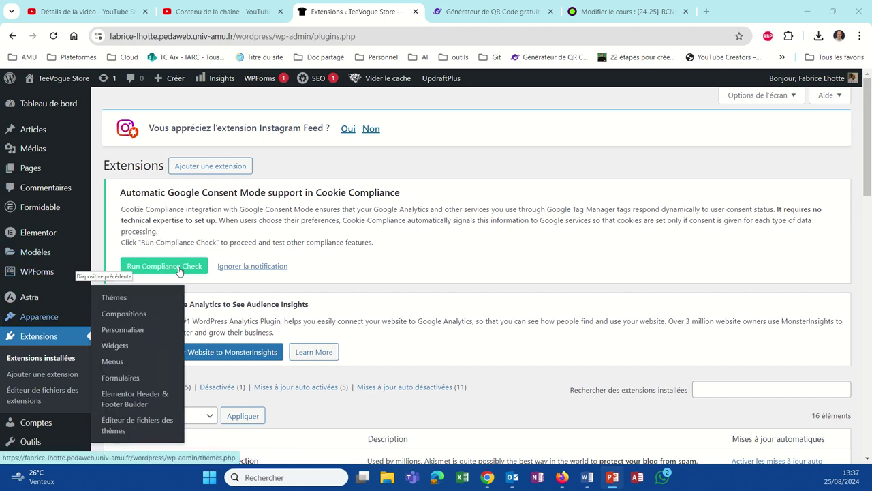
pyautogui.click(181, 169)
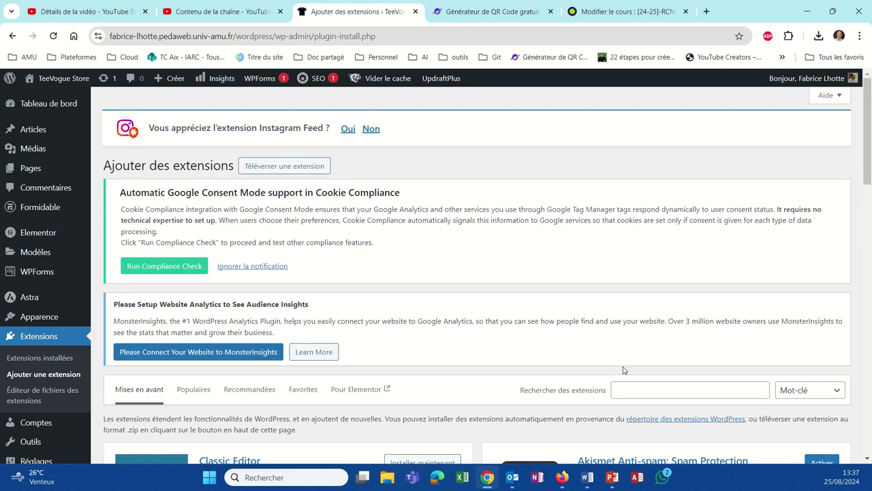
# Step: Search the extension directory for "google language translator"
pyautogui.click(660, 386)
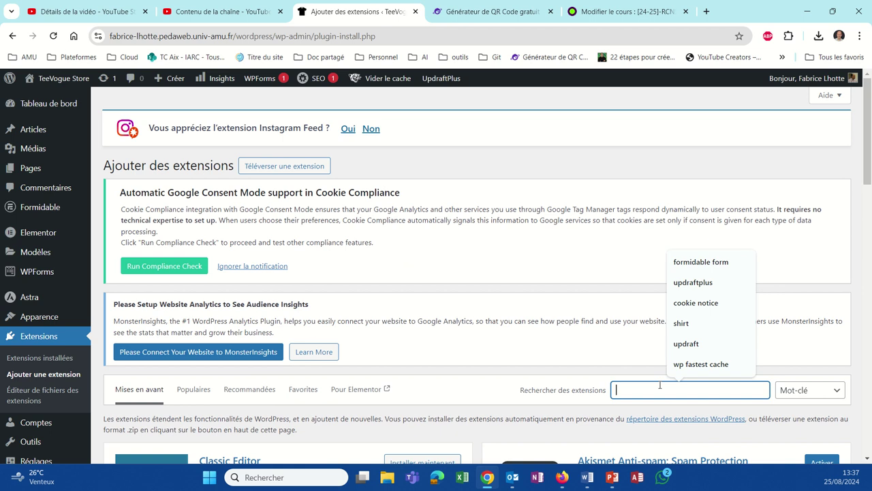
pyautogui.write('google')
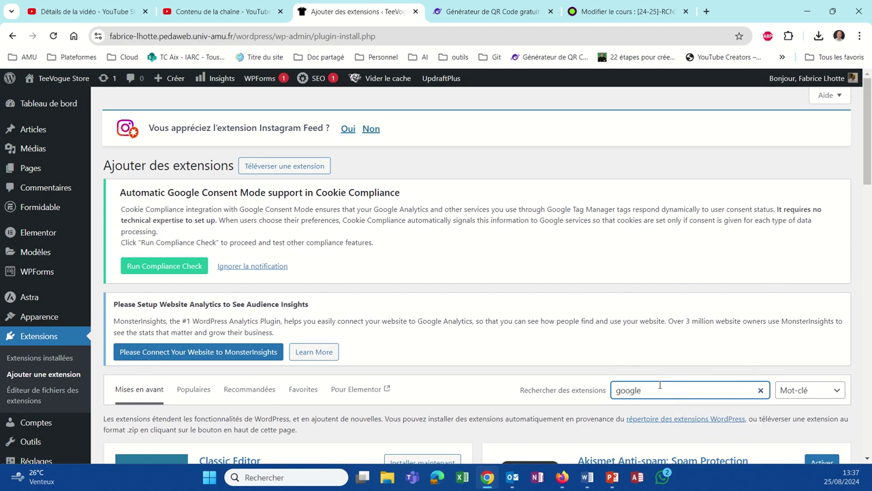
pyautogui.write(' lan')
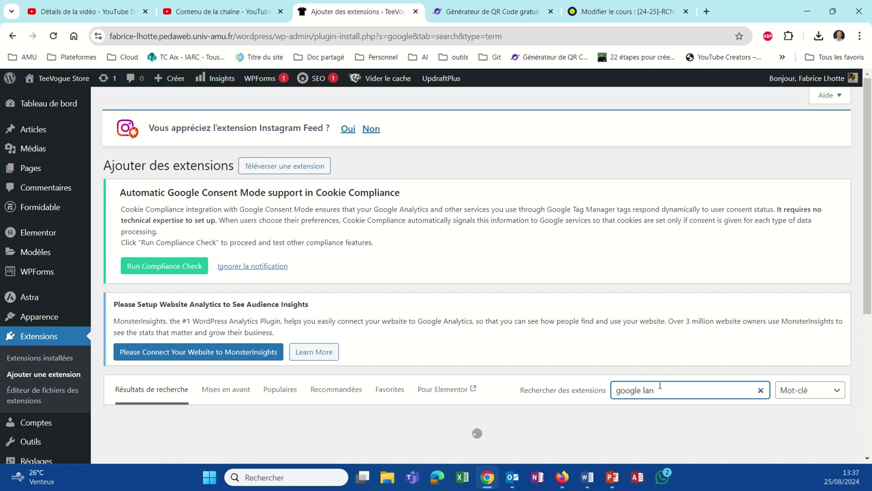
pyautogui.write('gage ta')
pyautogui.write('anslator')
pyautogui.scroll(-2, 579, 366)
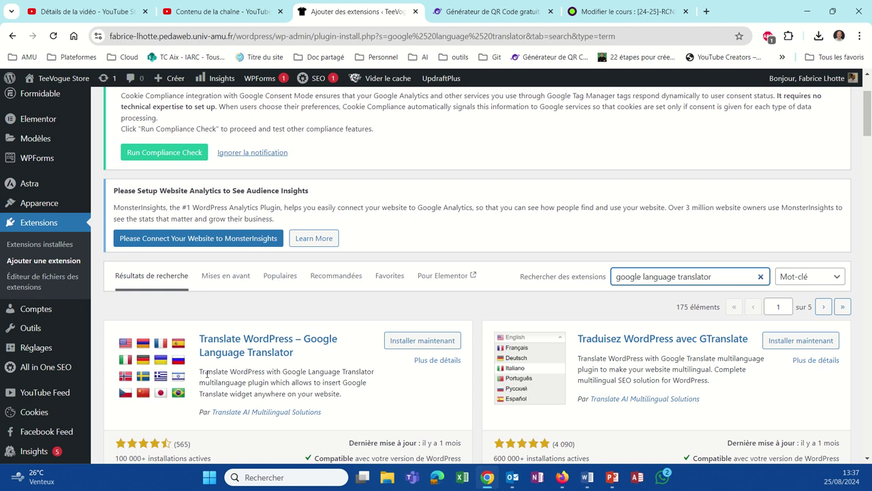
# Step: Install and activate the extension "Translate WordPress – Google Language Translator"
pyautogui.scroll(-1, 207, 373)
pyautogui.scroll(-1, 206, 374)
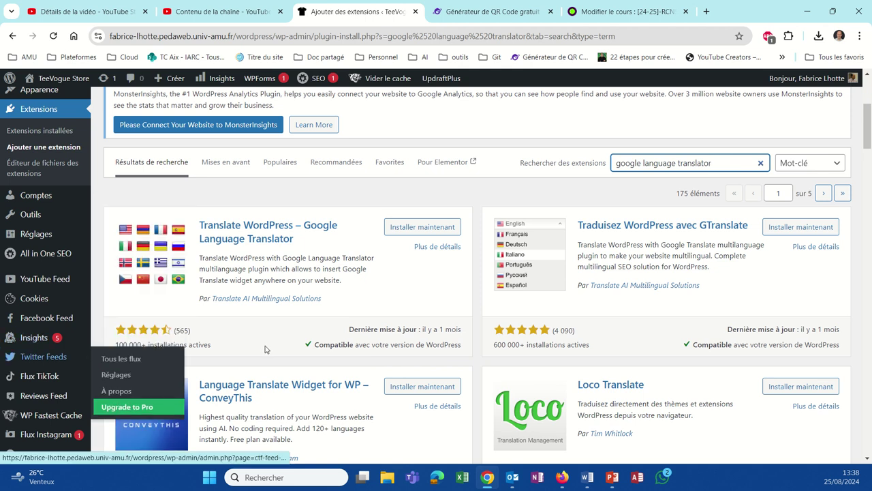
pyautogui.click(409, 228)
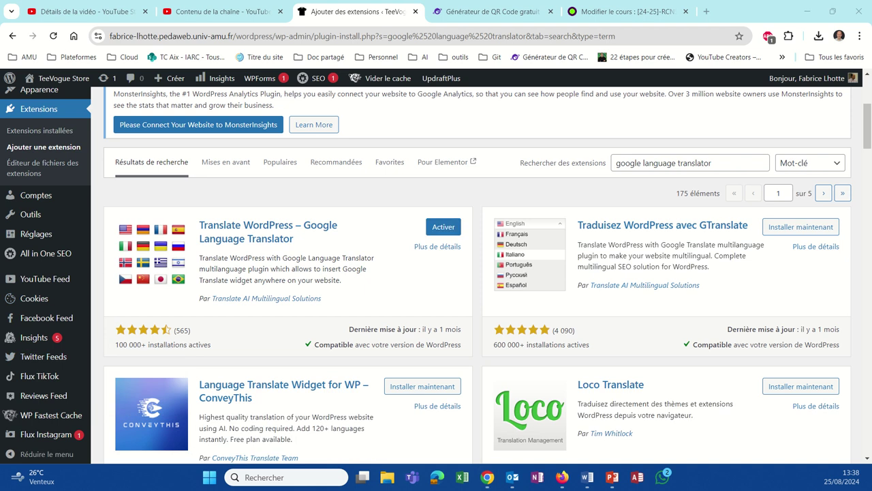
pyautogui.click(455, 225)
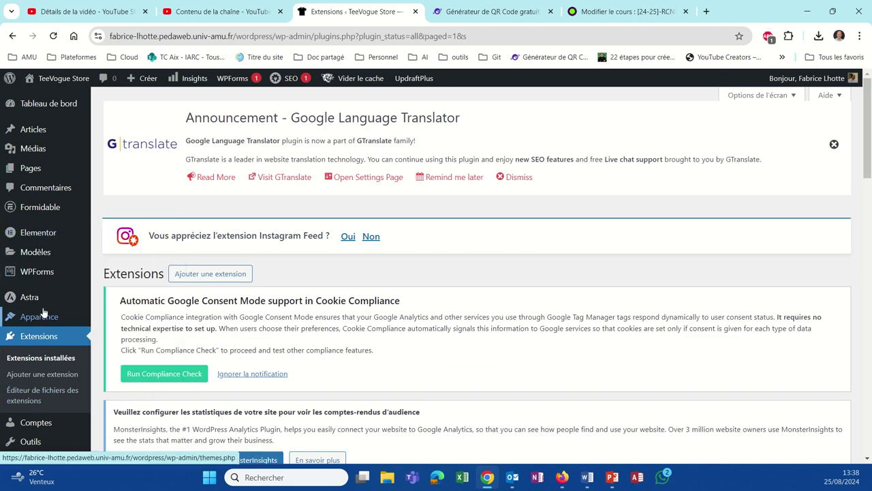
# Step: Look through the dashboard navigation for an entry belonging to the activated Google Language Translator extension
pyautogui.scroll(-3, 51, 268)
pyautogui.scroll(-3, 43, 282)
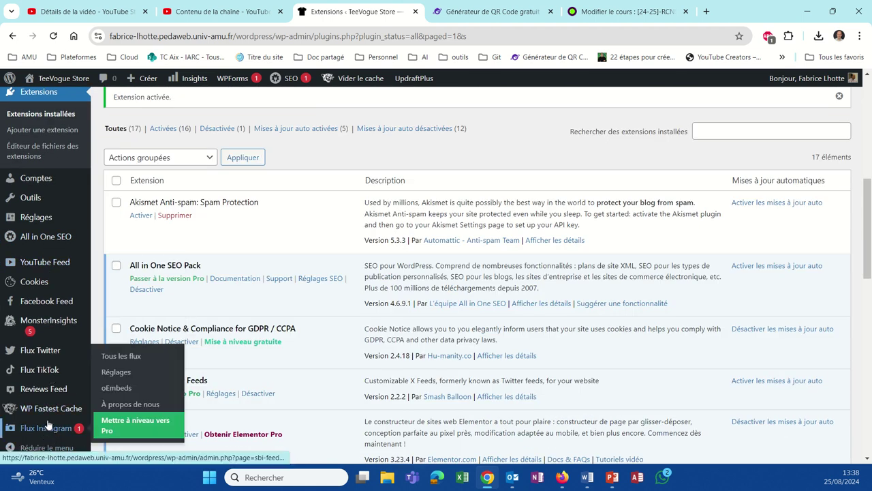
pyautogui.moveTo(49, 398)
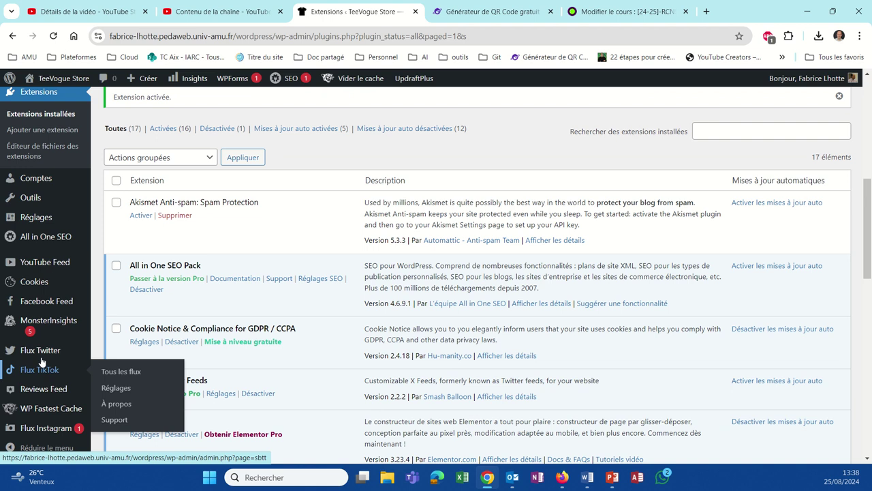
pyautogui.moveTo(39, 330)
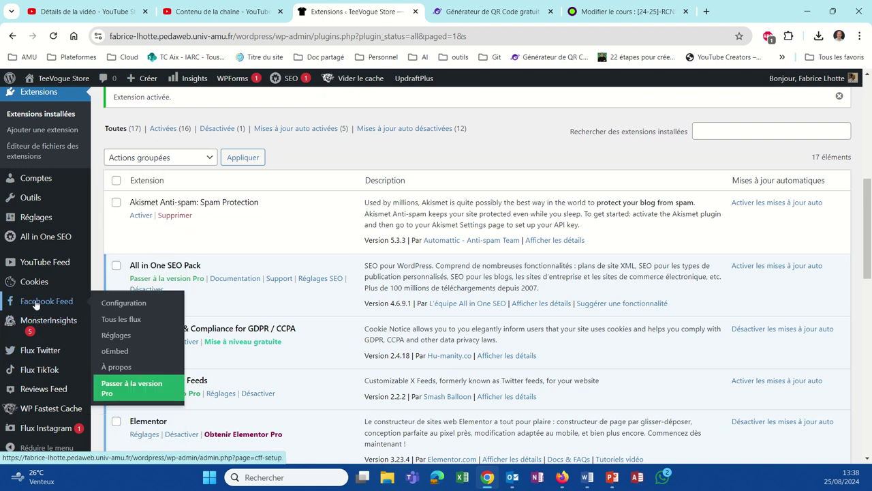
pyautogui.moveTo(35, 261)
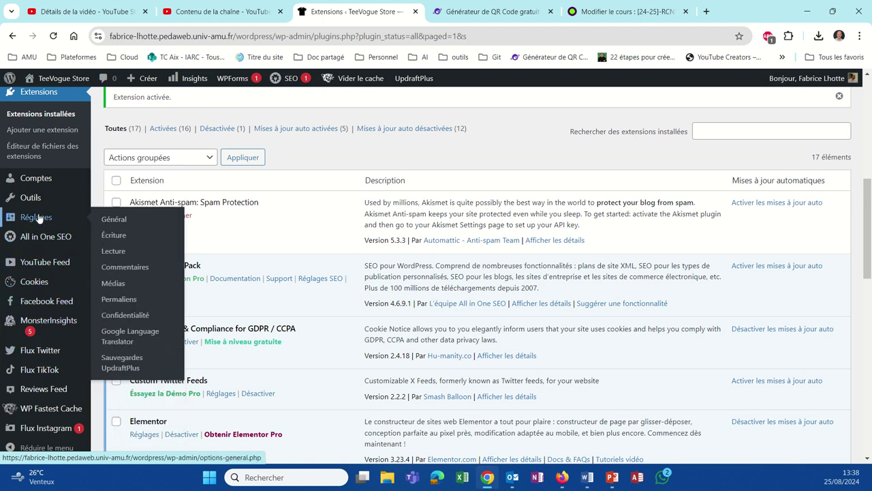
pyautogui.scroll(3, 38, 201)
pyautogui.moveTo(39, 202)
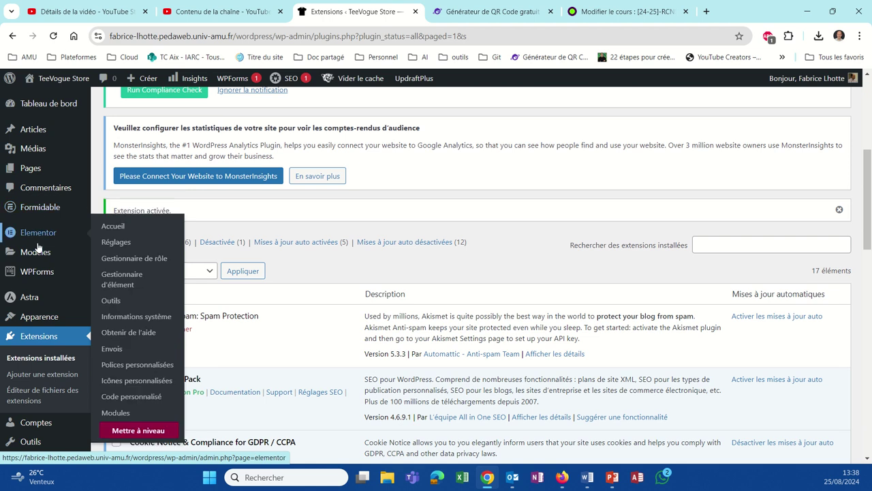
pyautogui.moveTo(28, 232)
pyautogui.scroll(2, 28, 225)
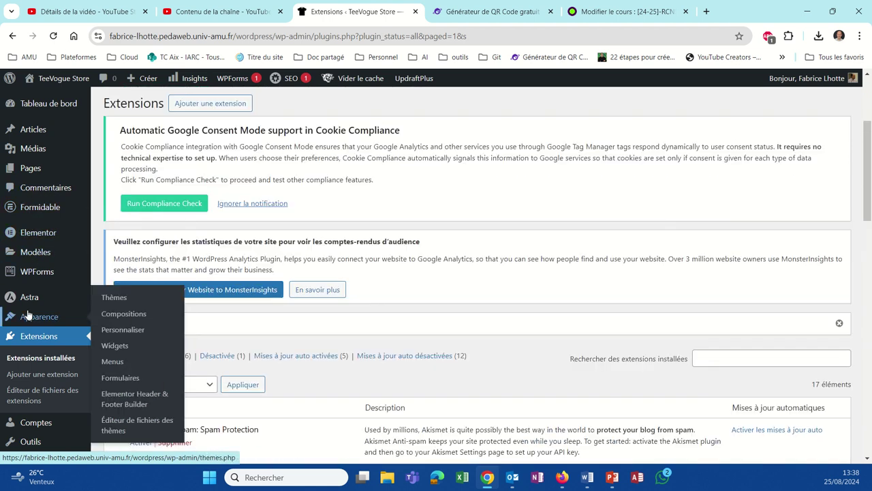
pyautogui.scroll(-1, 32, 303)
# Step: Open the settings of Google Language Translator from the list of installed extensions
pyautogui.click(32, 284)
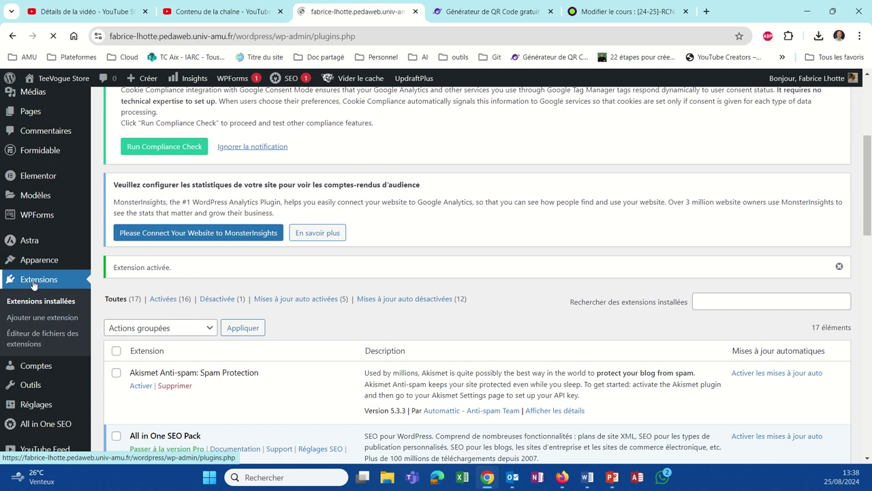
pyautogui.scroll(-3, 211, 330)
pyautogui.scroll(-4, 212, 330)
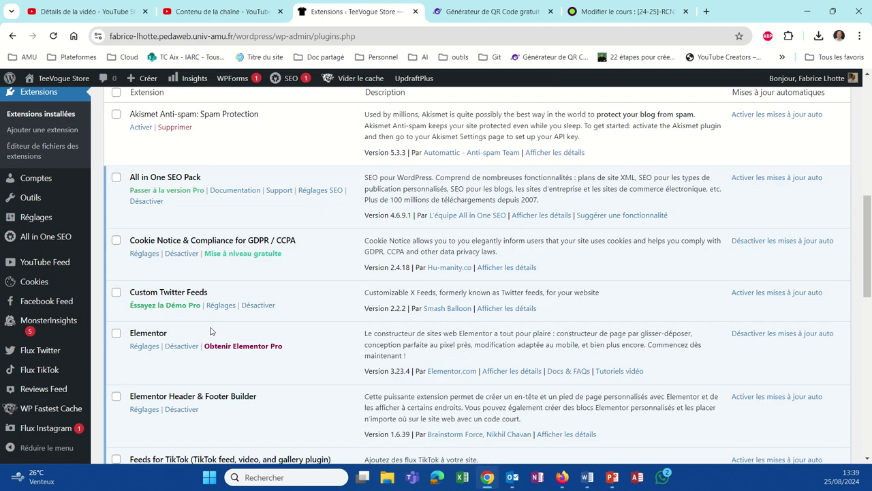
pyautogui.scroll(-2, 141, 320)
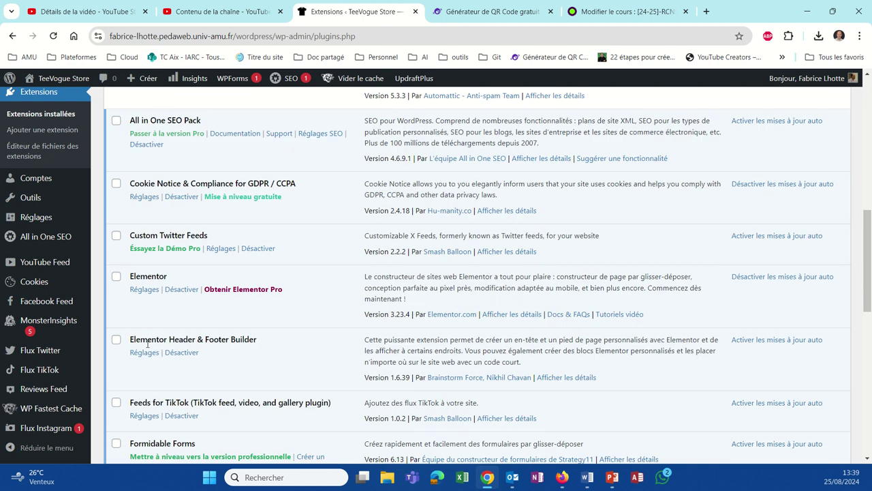
pyautogui.scroll(-1, 164, 377)
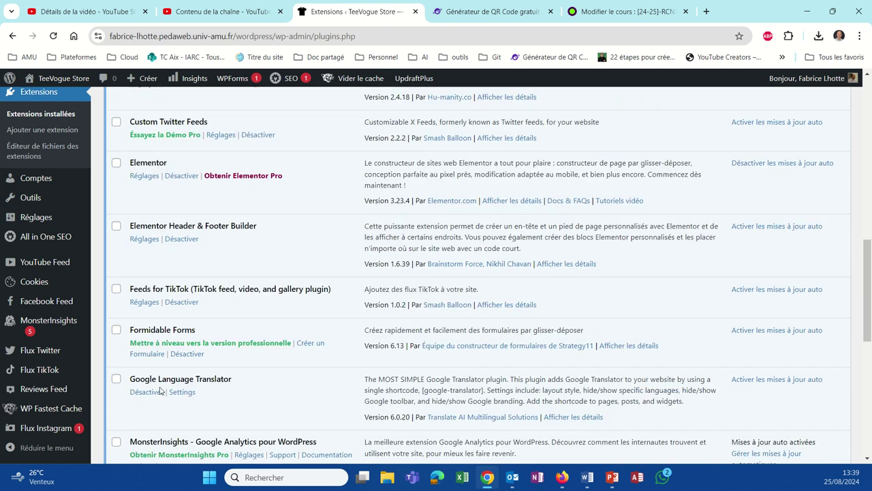
pyautogui.click(182, 394)
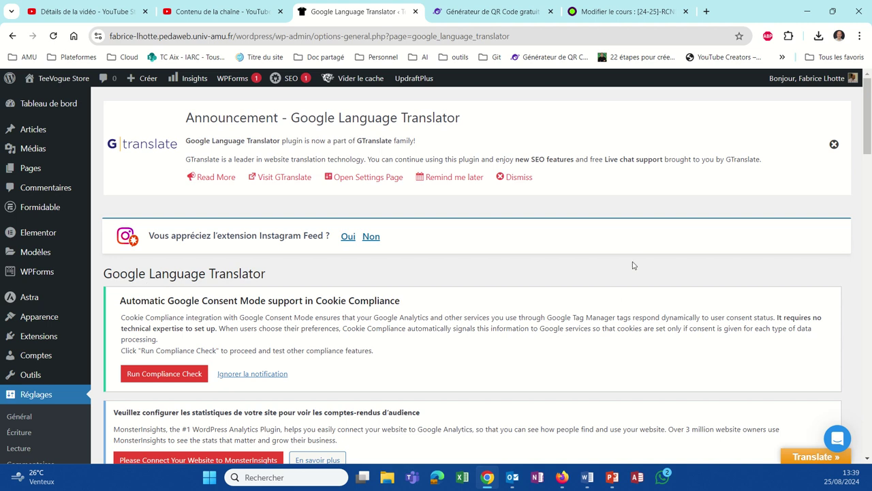
# Step: Set the website's original language to French in the translator's main settings
pyautogui.scroll(-3, 614, 243)
pyautogui.scroll(-2, 608, 244)
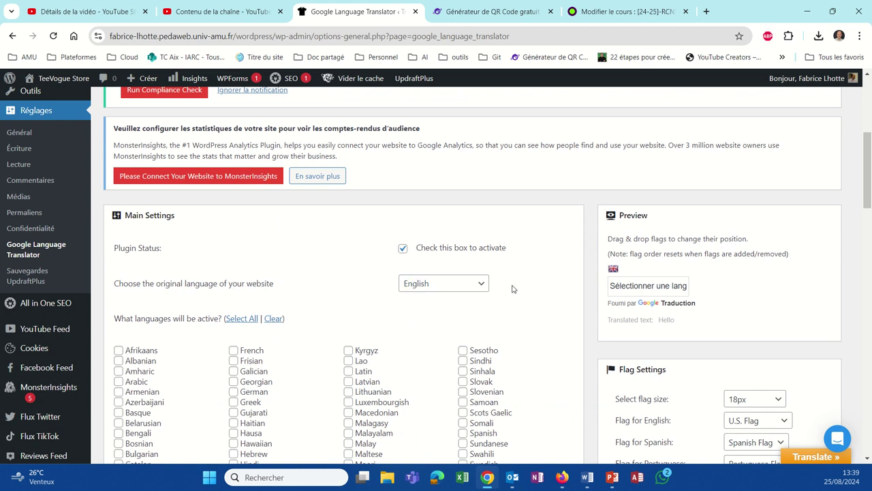
pyautogui.click(482, 286)
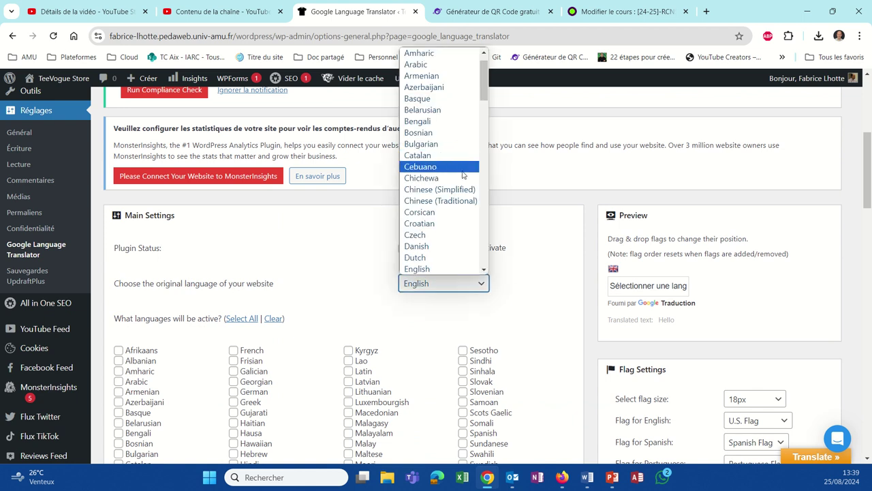
pyautogui.scroll(-6, 463, 176)
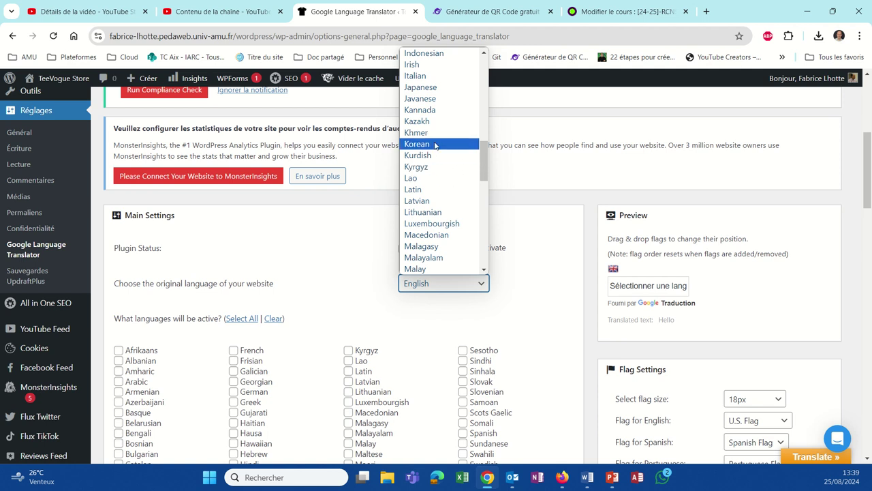
pyautogui.scroll(3, 435, 145)
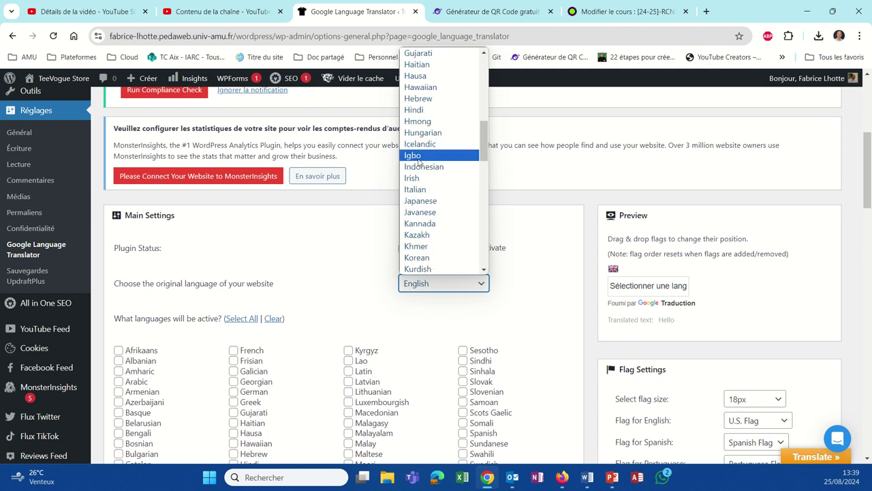
pyautogui.scroll(3, 419, 157)
pyautogui.scroll(3, 420, 157)
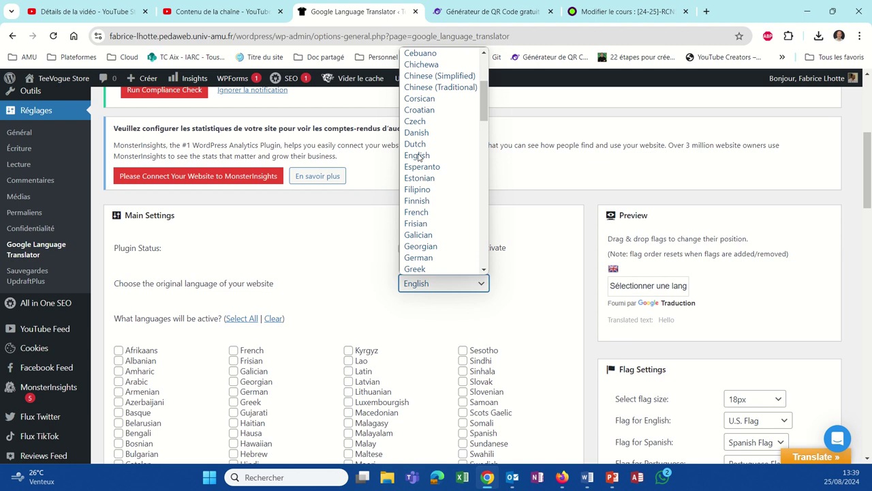
pyautogui.click(415, 212)
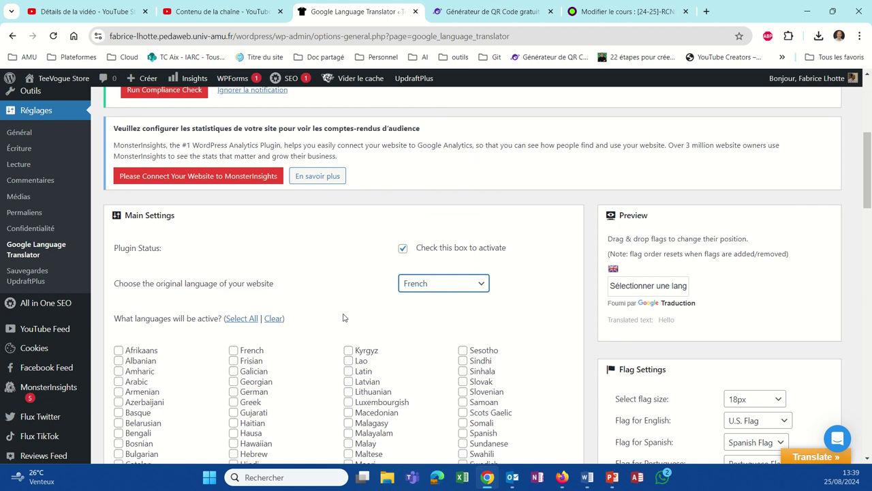
# Step: Add French, Spanish and Chinese (Traditional) to the translator's active languages
pyautogui.scroll(-1, 344, 317)
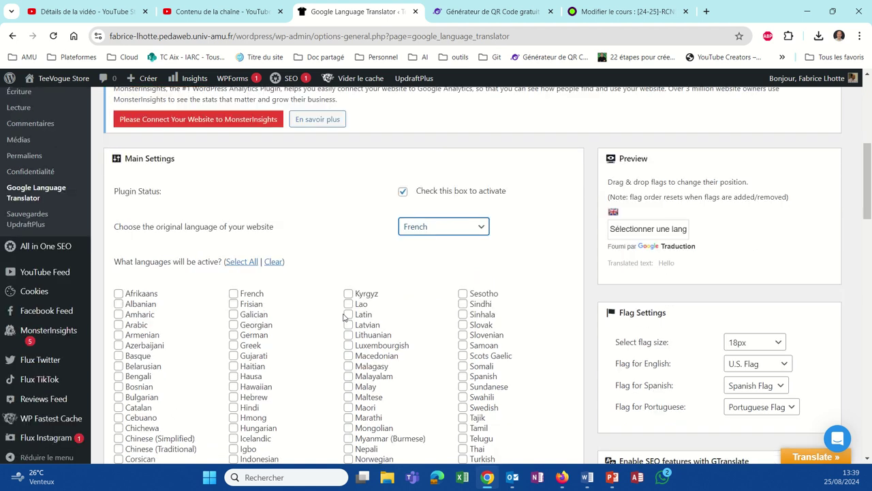
pyautogui.scroll(-1, 184, 358)
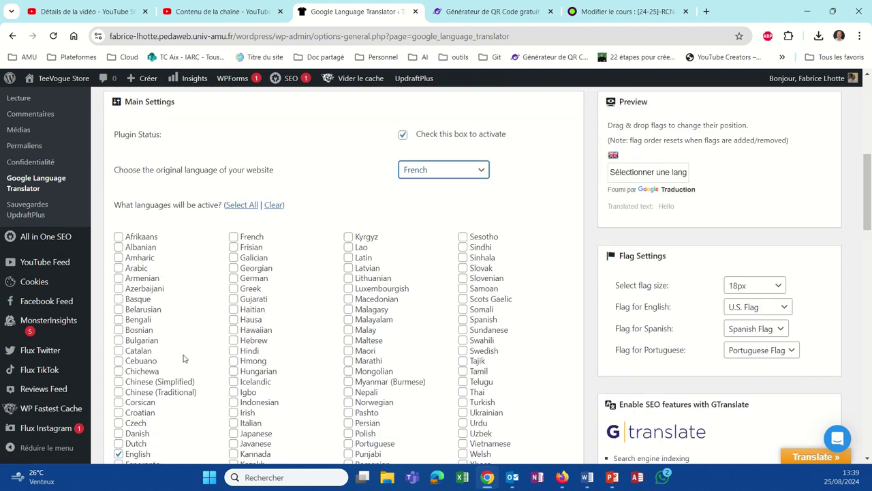
pyautogui.scroll(-1, 184, 358)
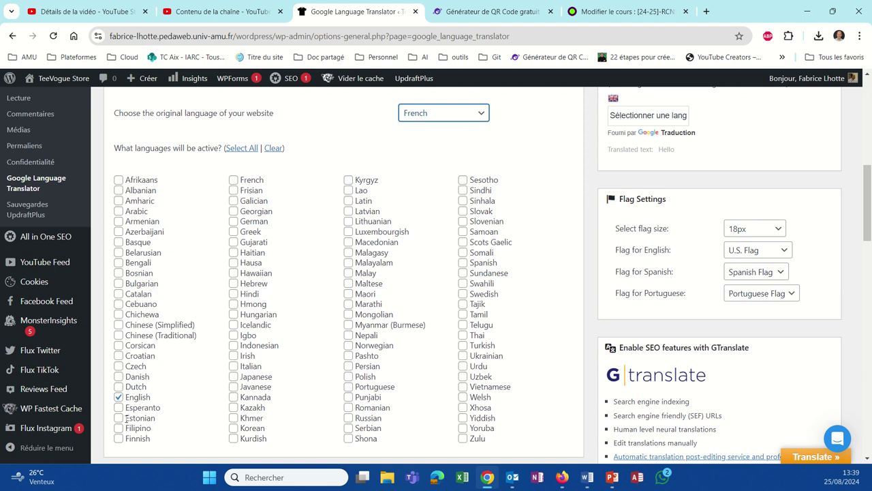
pyautogui.click(234, 180)
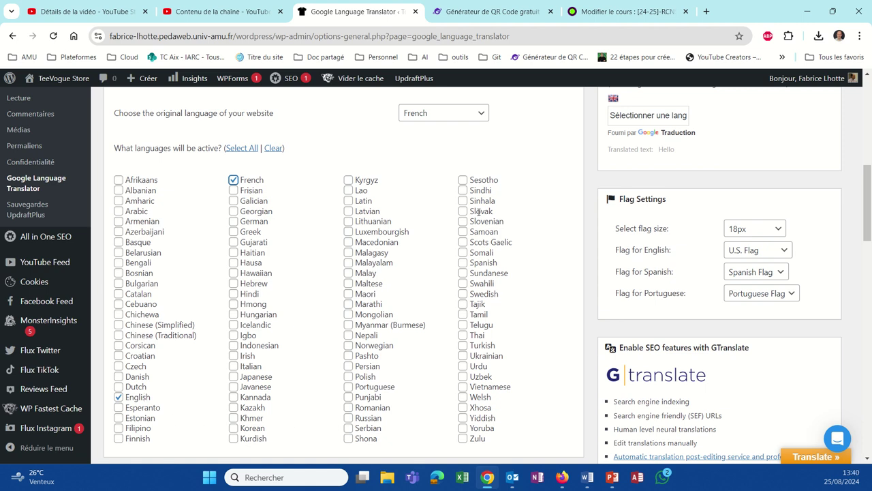
pyautogui.click(464, 263)
pyautogui.click(134, 335)
pyautogui.scroll(-3, 289, 283)
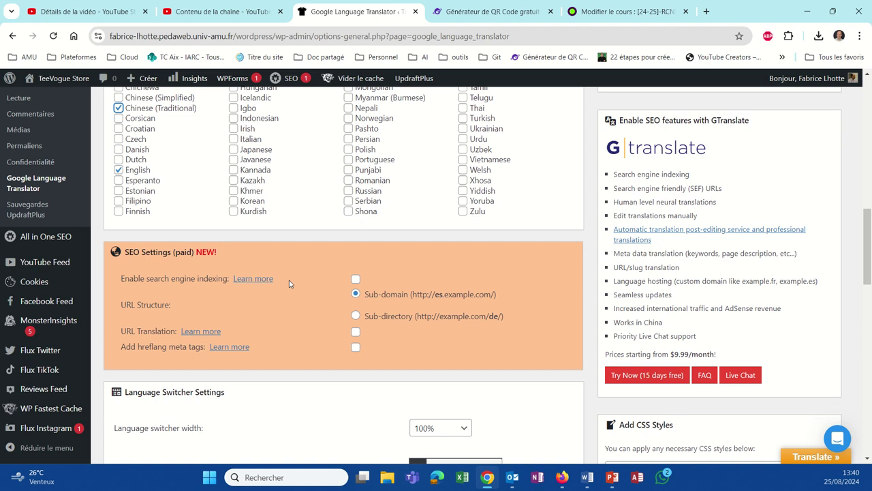
# Step: Set both Show Google Toolbar and Show Google Branding to No in the language switcher settings
pyautogui.scroll(-2, 272, 261)
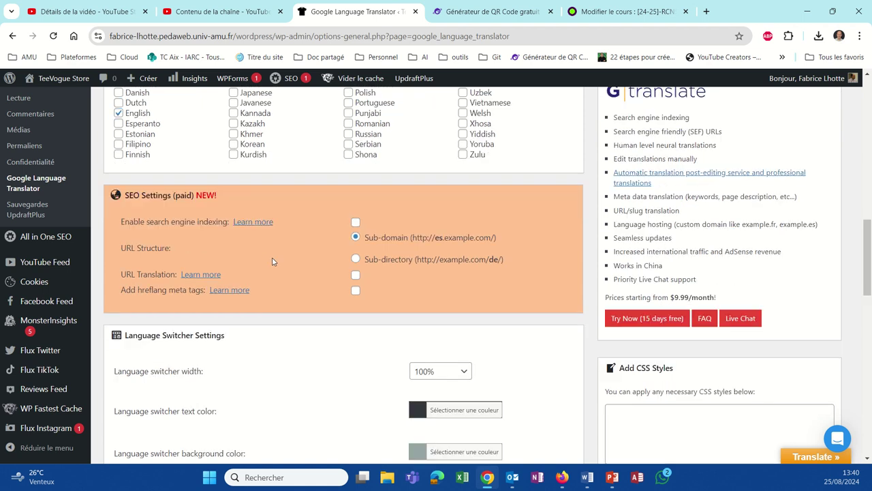
pyautogui.scroll(-1, 185, 284)
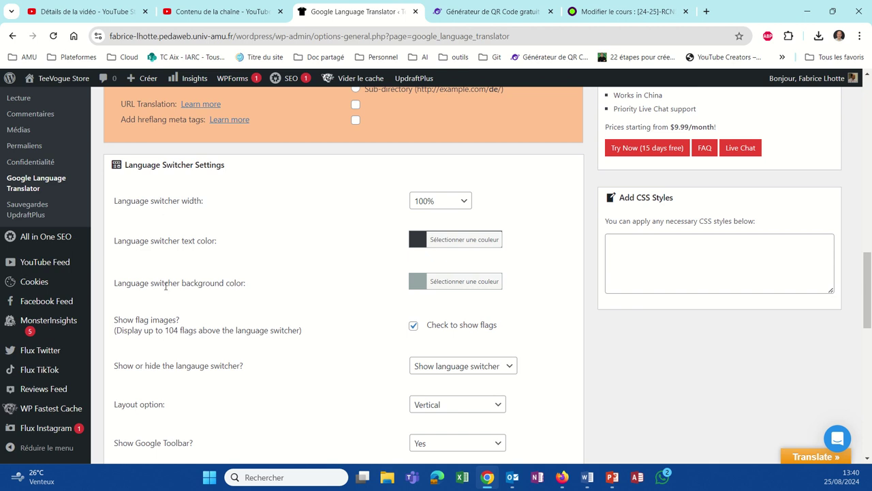
pyautogui.scroll(-1, 173, 360)
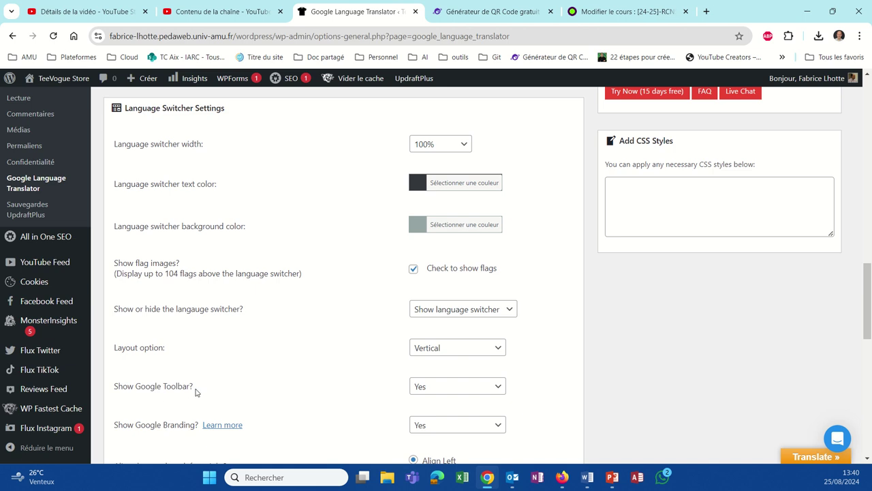
pyautogui.click(499, 389)
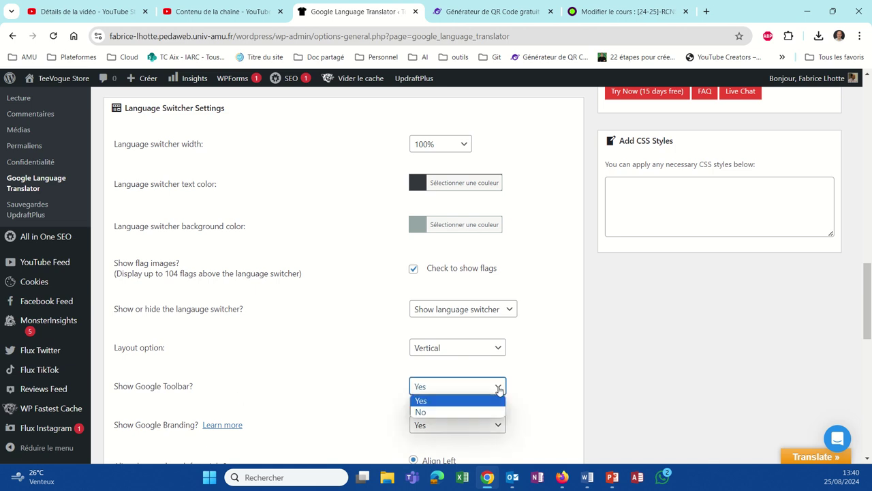
pyautogui.click(456, 412)
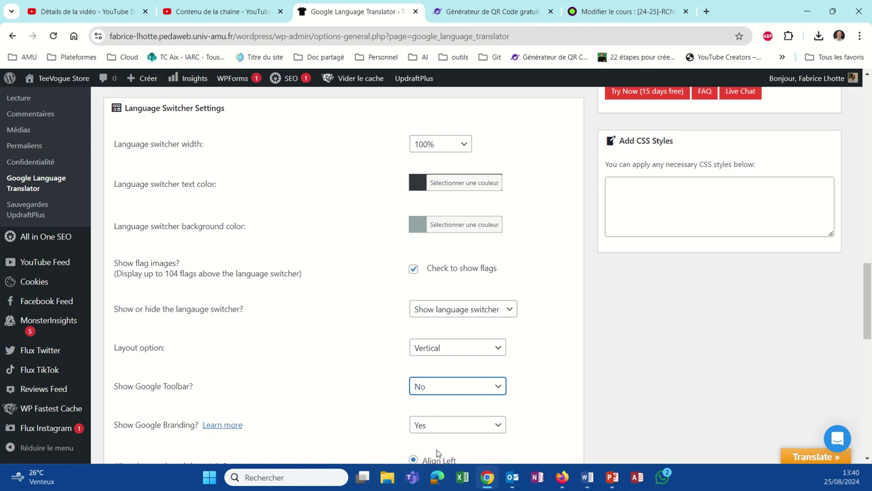
pyautogui.click(492, 427)
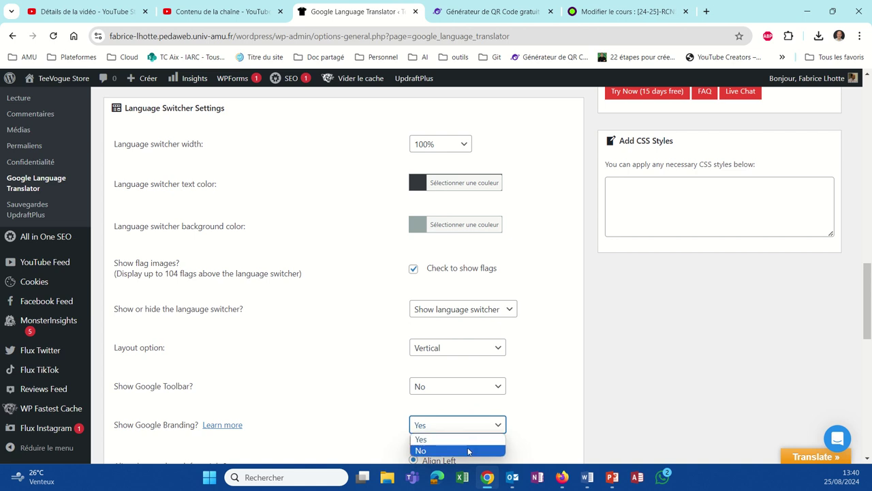
pyautogui.click(468, 451)
# Step: Review the translator's language switcher options and floating widget settings
pyautogui.scroll(-3, 320, 412)
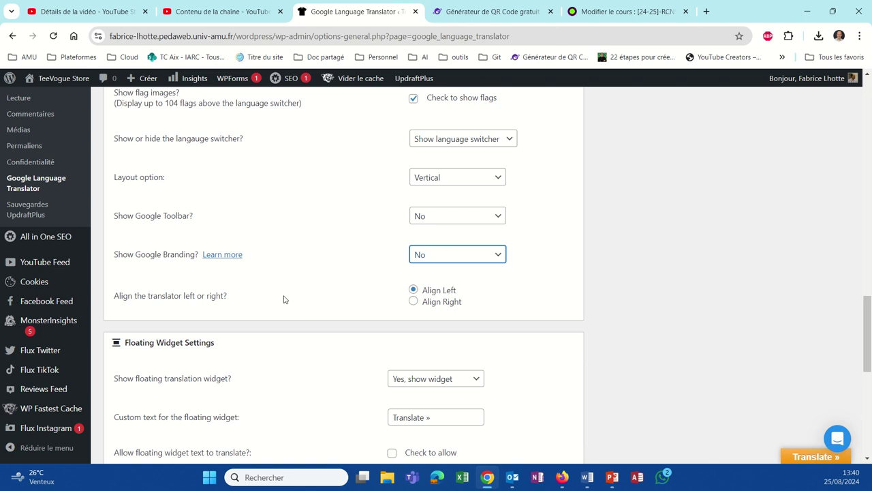
pyautogui.scroll(2, 274, 256)
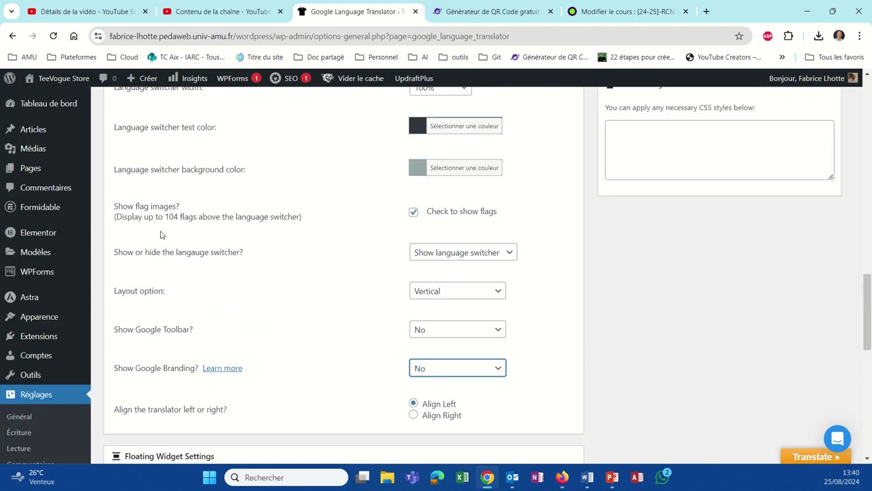
pyautogui.scroll(1, 161, 235)
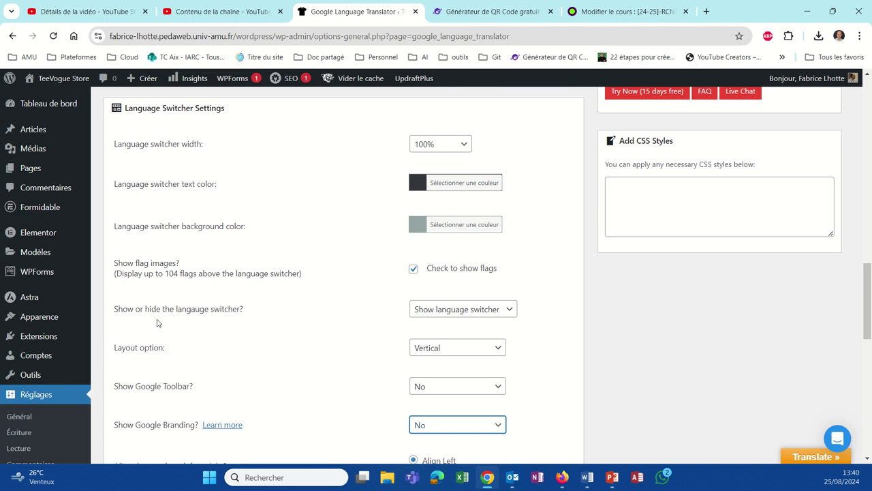
pyautogui.scroll(-4, 157, 323)
pyautogui.scroll(1, 159, 357)
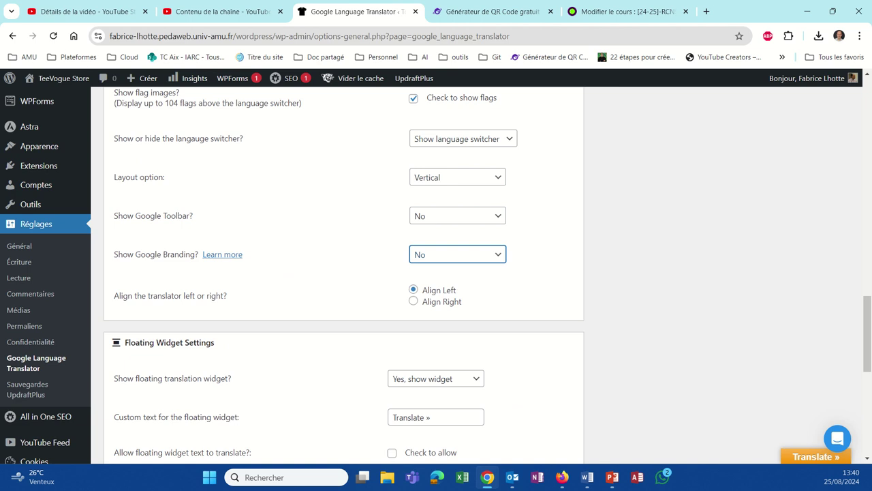
pyautogui.scroll(-2, 199, 417)
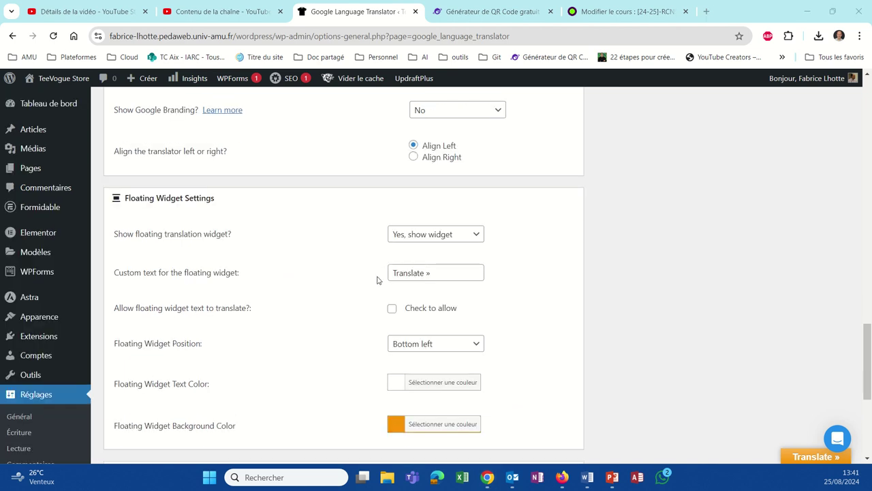
pyautogui.scroll(3, 33, 284)
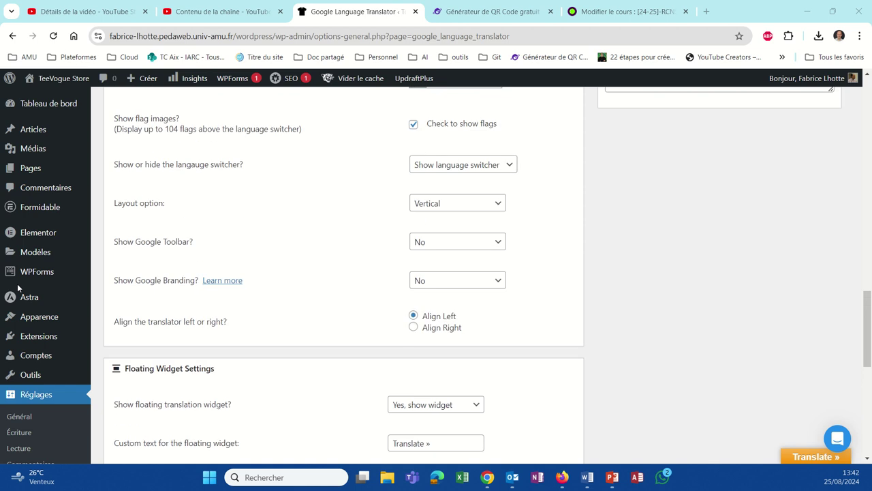
pyautogui.scroll(-2, 19, 288)
pyautogui.scroll(-1, 19, 288)
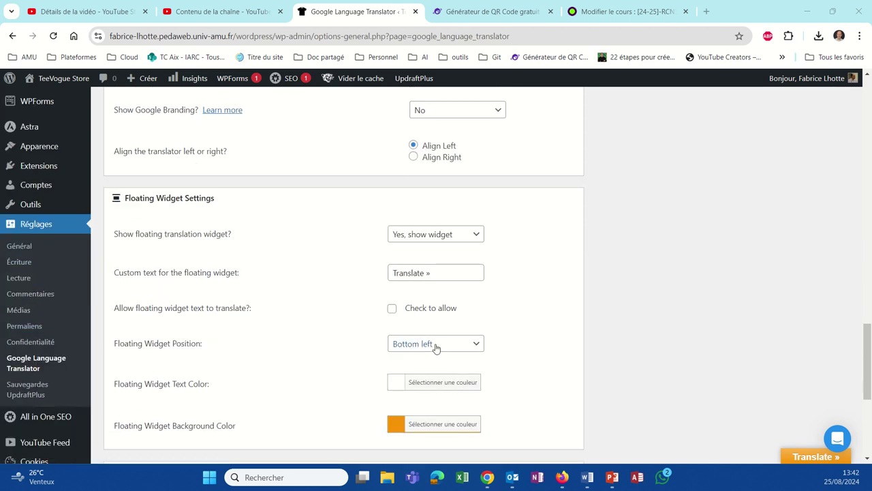
# Step: Keep the floating widget position at Bottom left and save the translator's settings
pyautogui.click(472, 347)
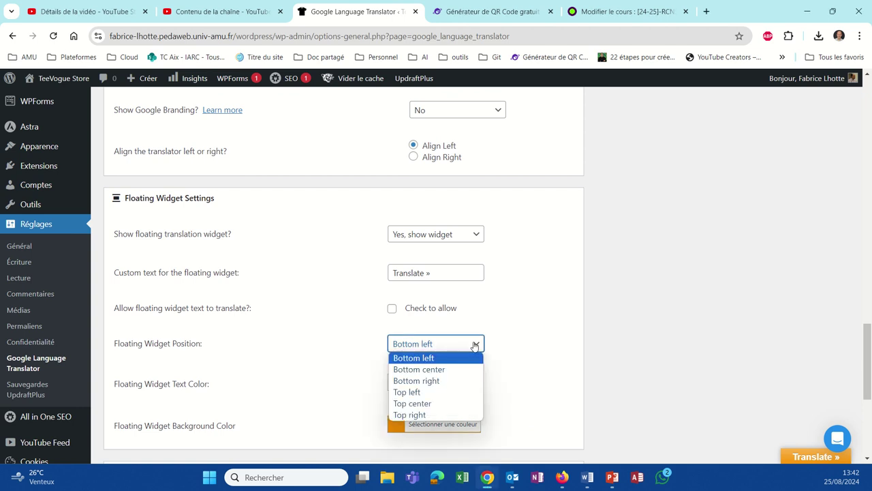
pyautogui.click(473, 343)
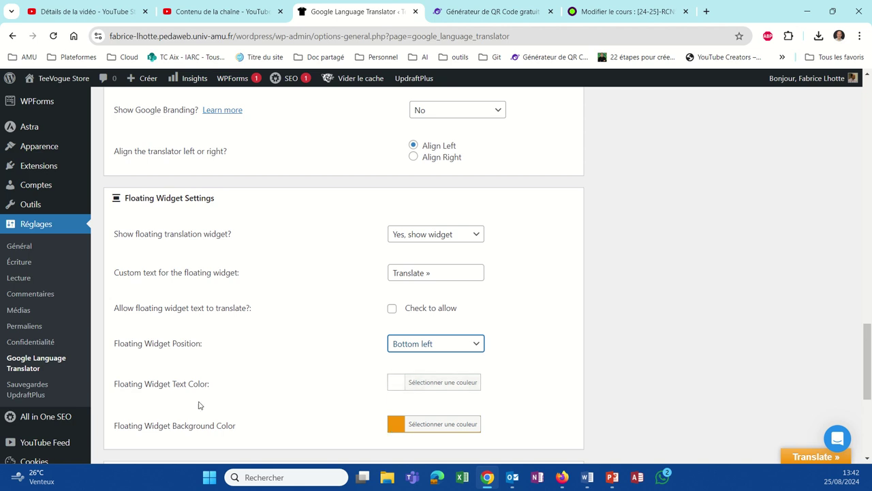
pyautogui.scroll(-2, 204, 403)
pyautogui.scroll(-1, 229, 392)
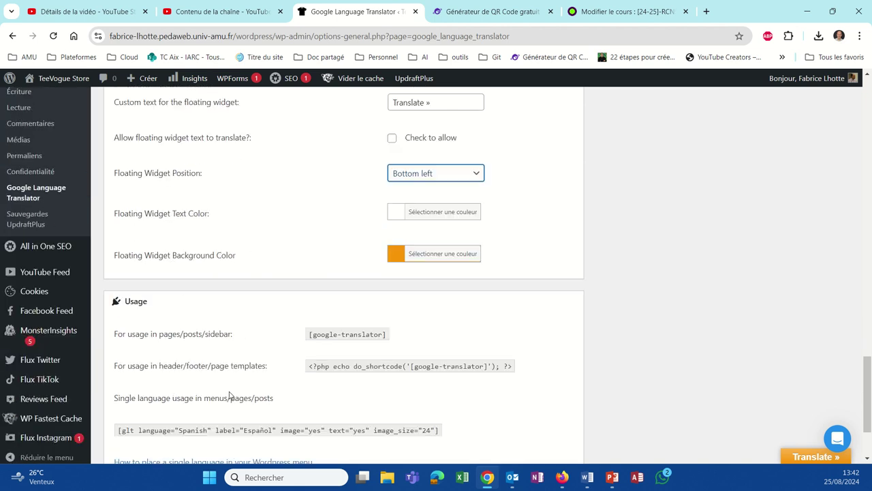
pyautogui.scroll(-2, 230, 394)
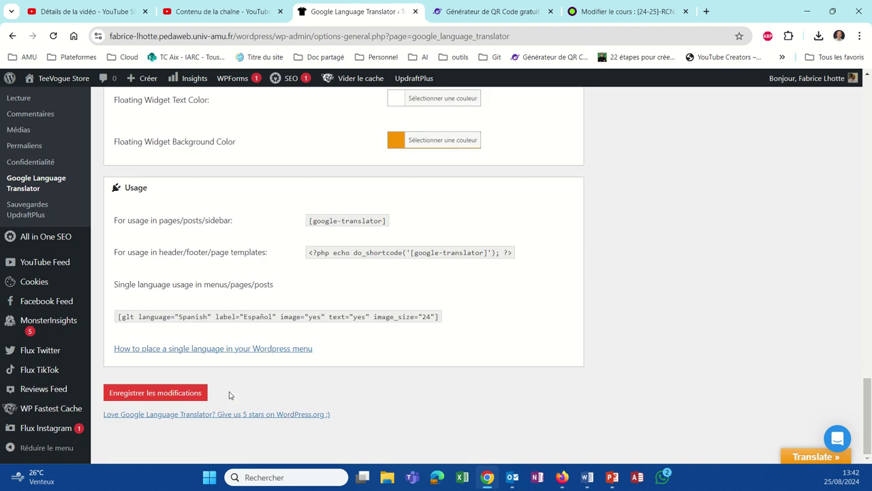
pyautogui.click(178, 395)
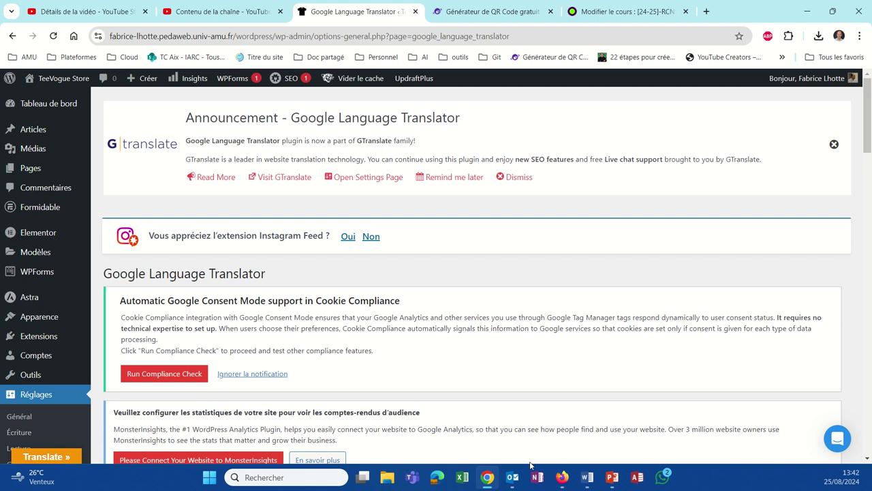
# Step: Switch to Firefox, reload the TeeVogue Store home page and check the whole page for the translation widget
pyautogui.click(563, 477)
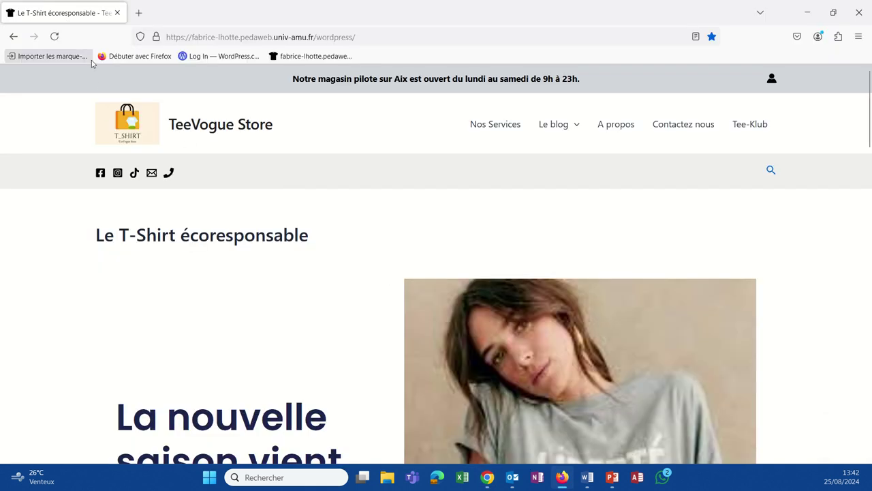
pyautogui.click(57, 36)
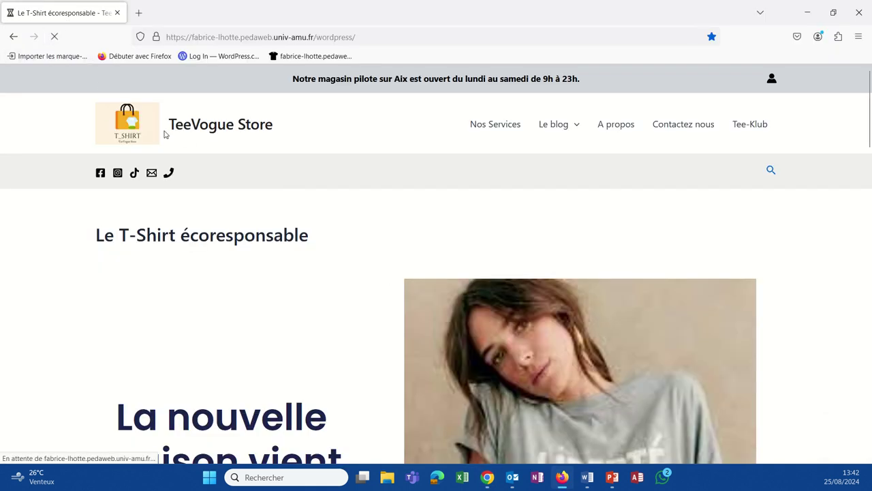
pyautogui.scroll(-15, 229, 174)
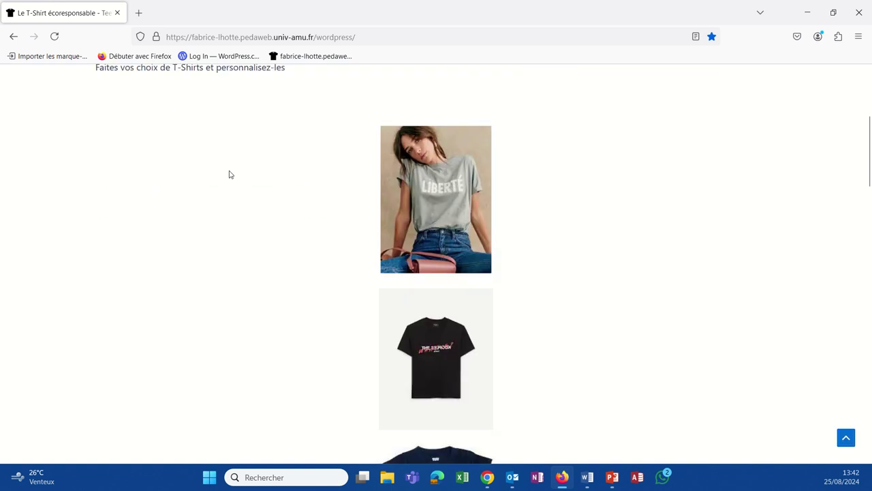
pyautogui.scroll(-7, 201, 206)
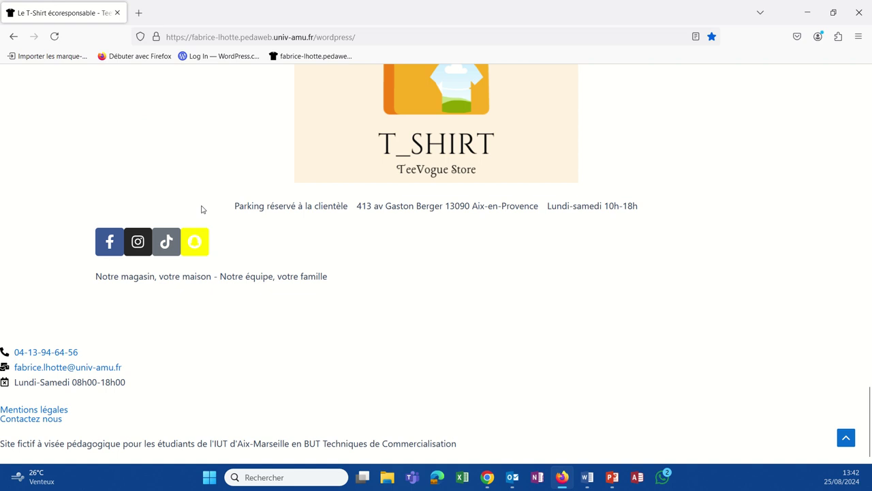
pyautogui.scroll(10, 202, 209)
pyautogui.scroll(-10, 202, 209)
pyautogui.scroll(20, 202, 209)
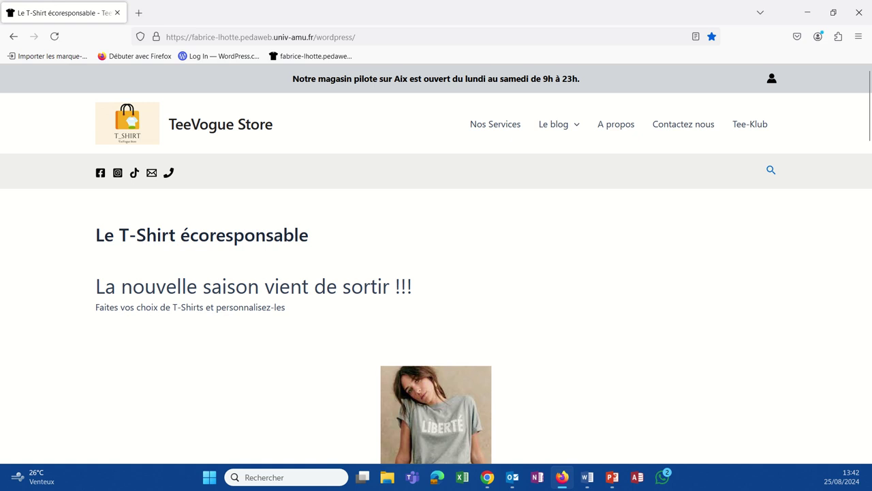
# Step: Back in Chrome, select the [google-translator] shortcode for pages, posts and sidebars, and save the translator's settings again
pyautogui.hotkey('alt', 'Tab')
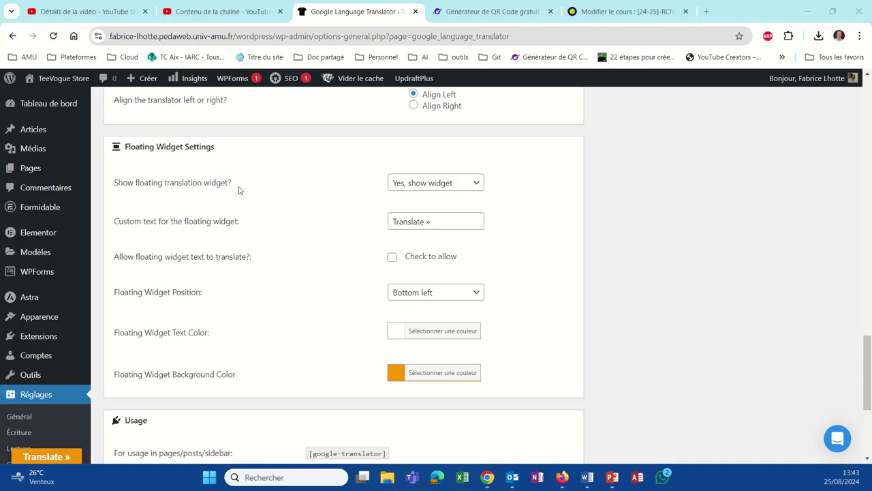
pyautogui.scroll(-2, 240, 190)
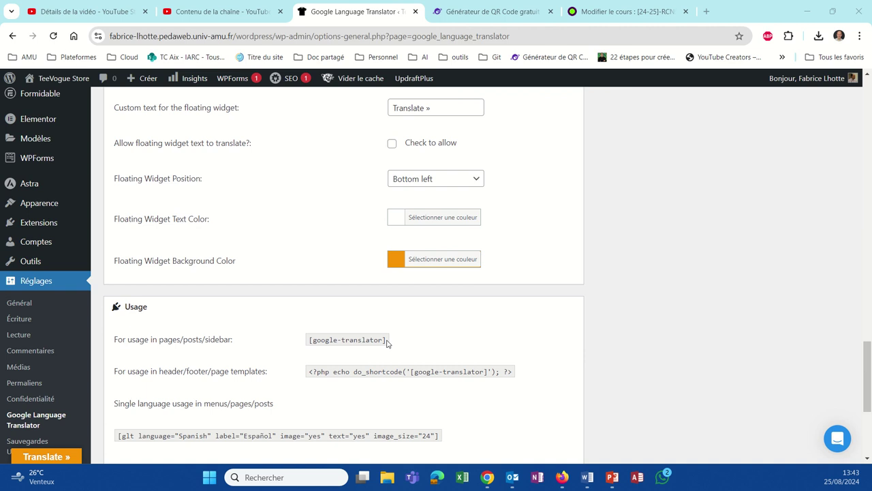
pyautogui.moveTo(387, 340); pyautogui.dragTo(307, 340)
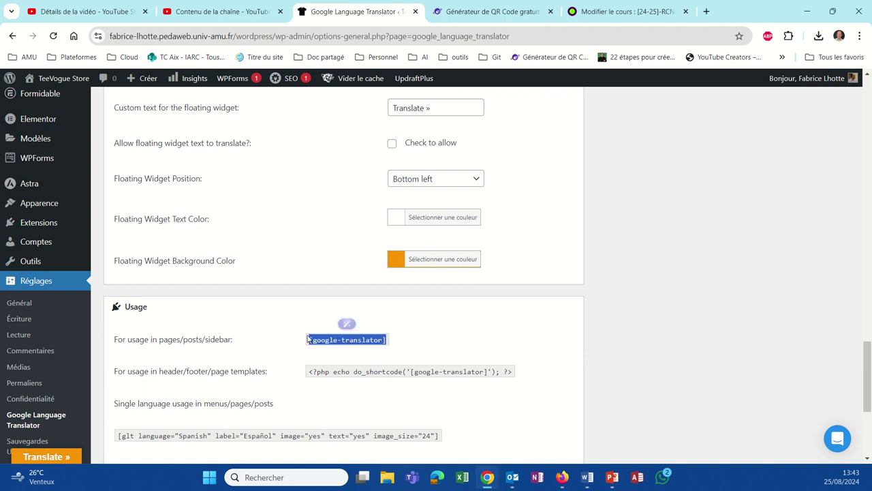
pyautogui.scroll(-3, 283, 332)
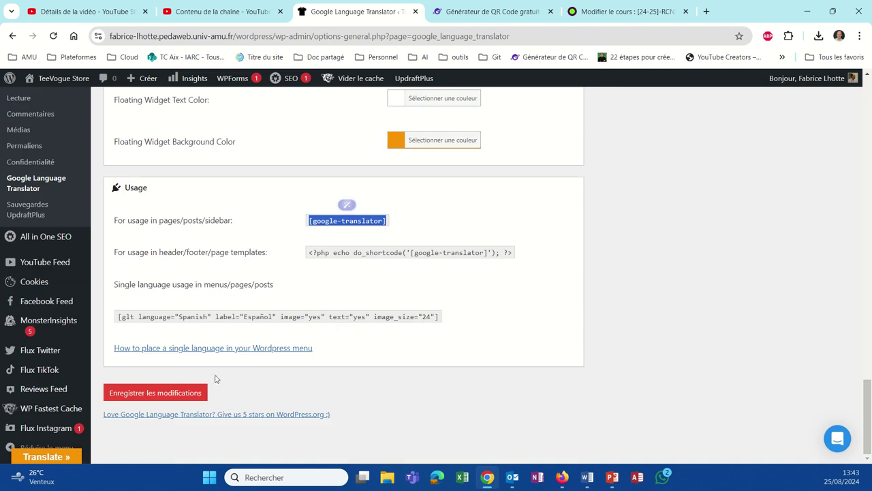
pyautogui.click(193, 394)
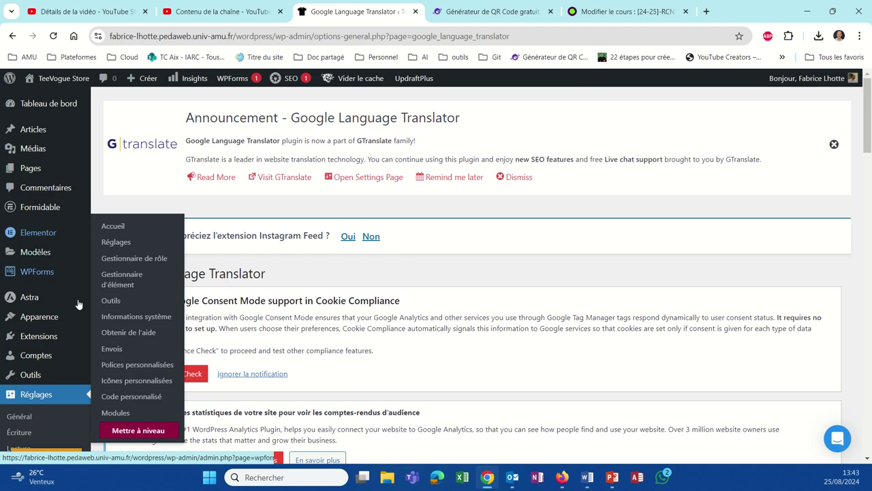
# Step: Open the header (En-tête) section of the Astra theme customizer
pyautogui.scroll(-1, 59, 272)
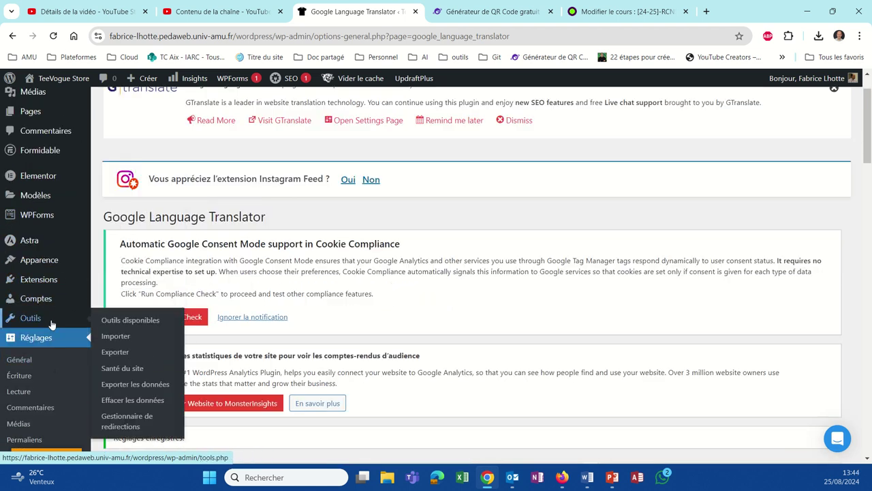
pyautogui.scroll(-1, 51, 326)
pyautogui.scroll(1, 51, 325)
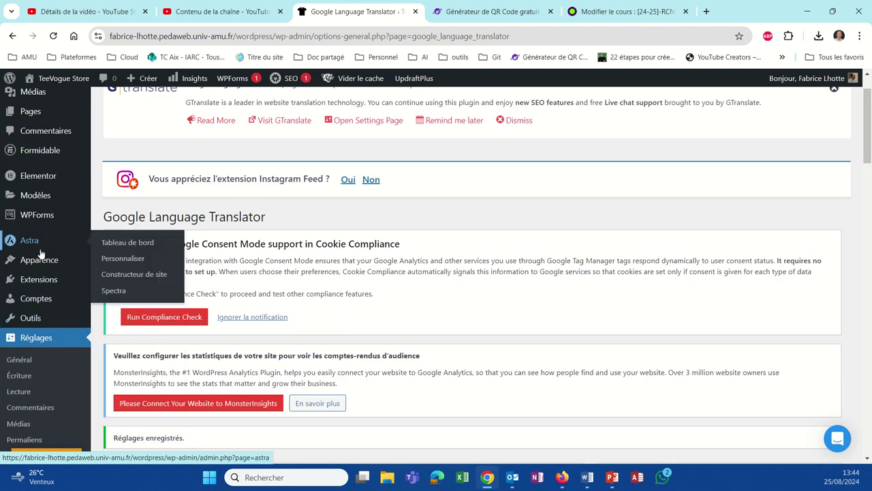
pyautogui.moveTo(39, 251)
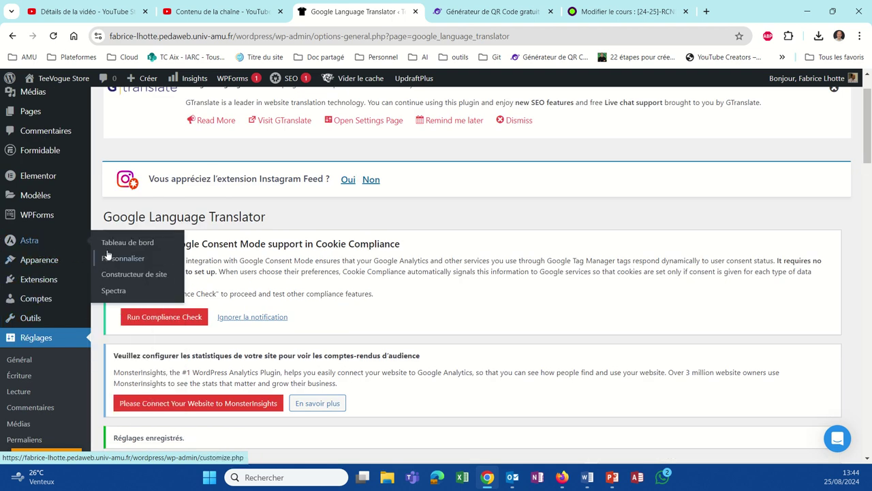
pyautogui.click(46, 268)
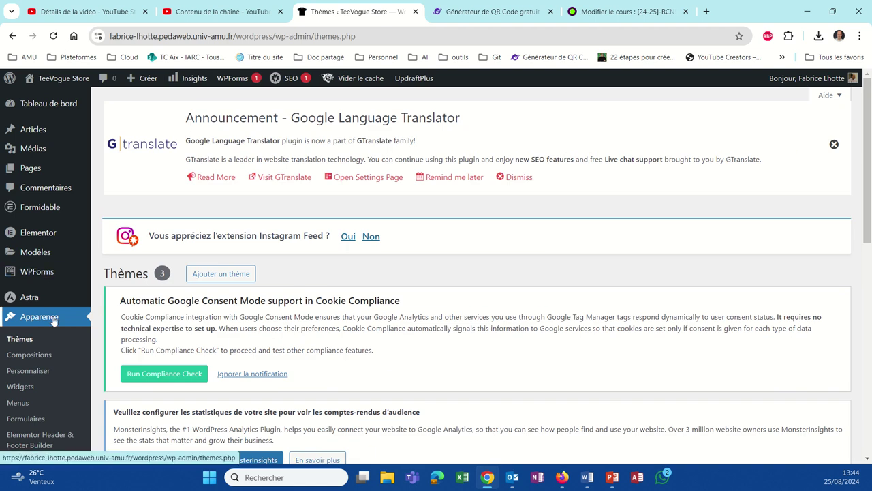
pyautogui.click(46, 372)
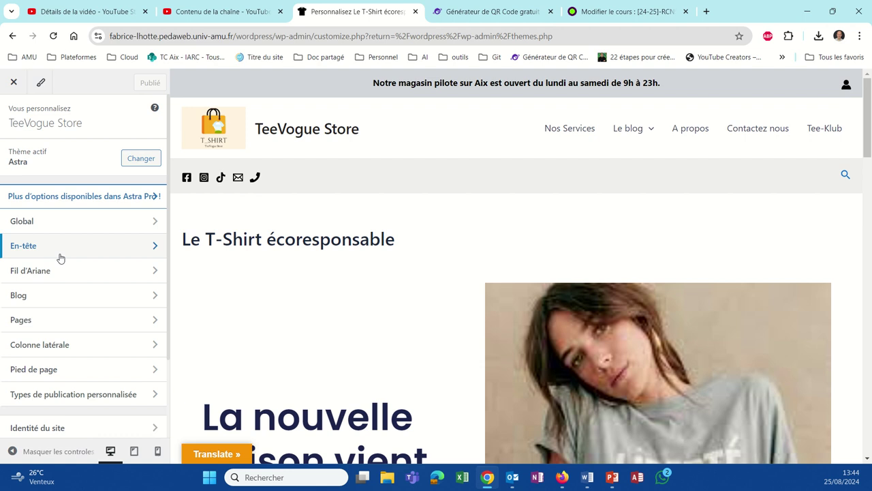
pyautogui.click(60, 252)
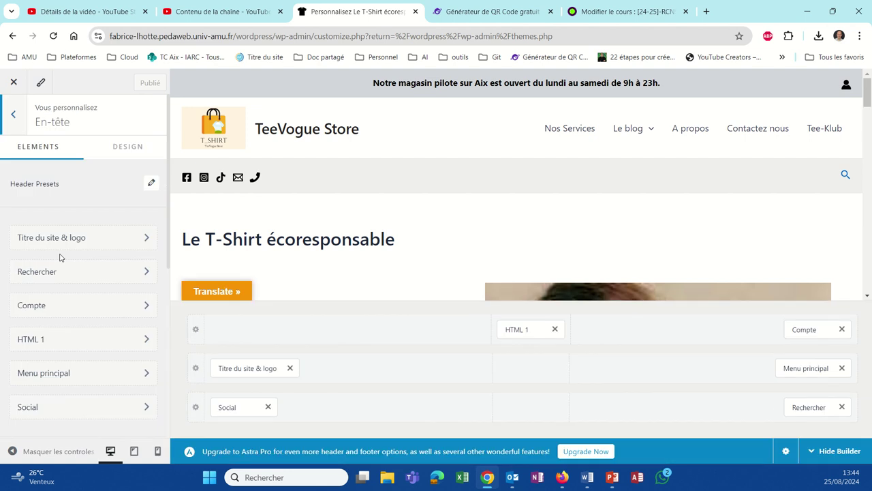